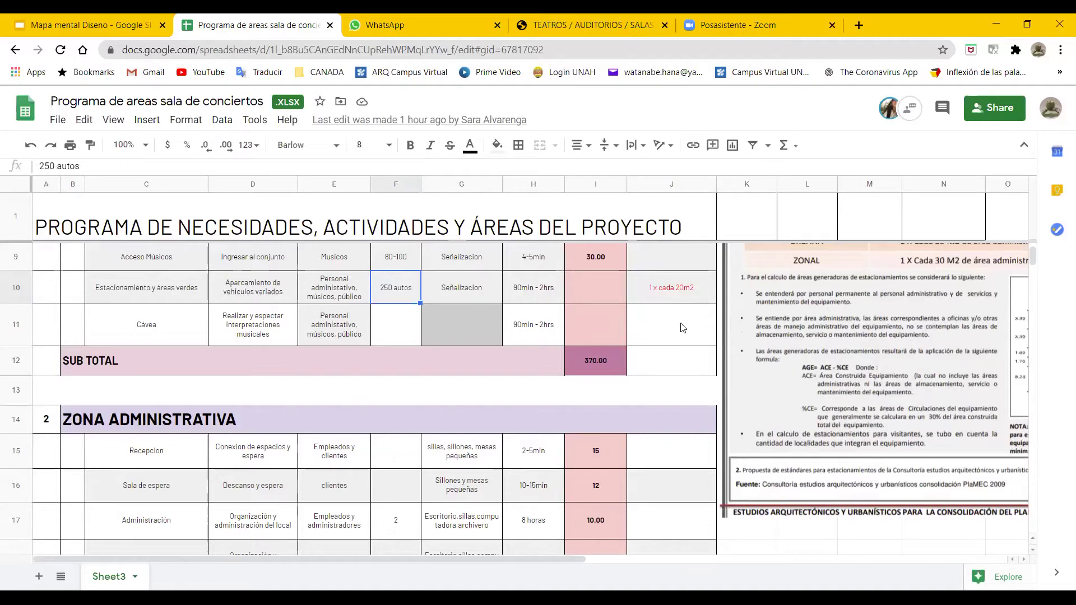
Set the observation for Estacionamiento y áreas verdes in Zona Exterior to 300.
{"action": "left_click", "coordinate": [639, 283]}
{"action": "type", "text": "300"}
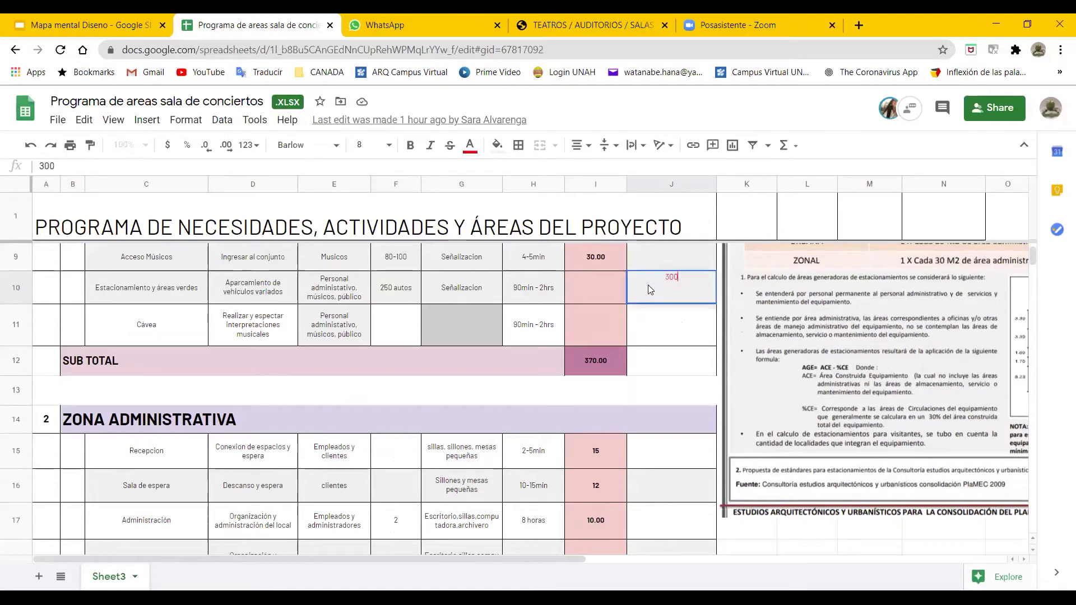
{"action": "key", "text": "Return"}
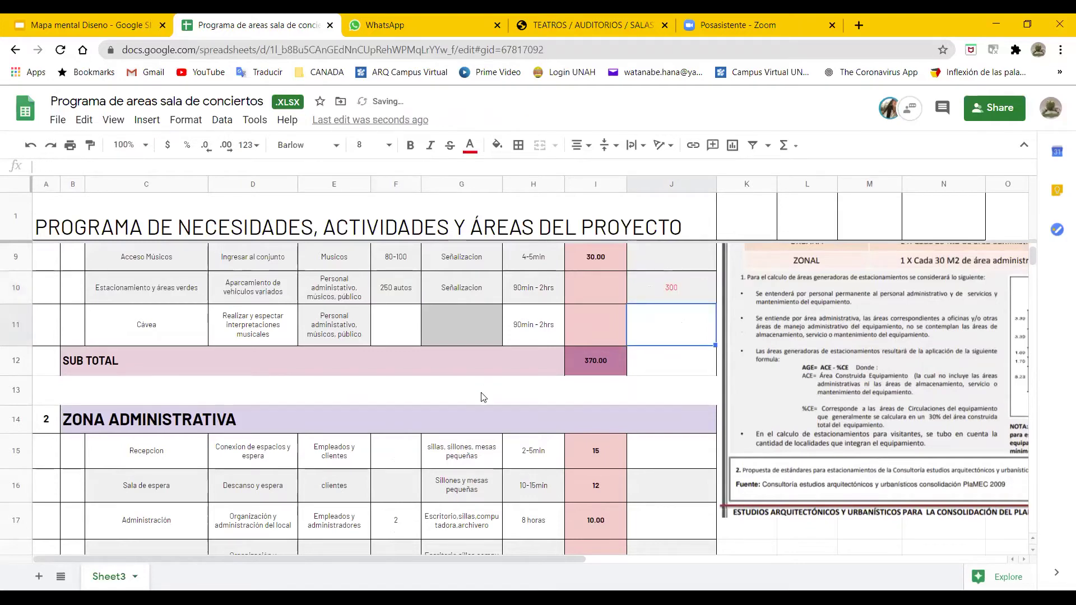
{"action": "scroll", "coordinate": [482, 408], "scroll_direction": "down", "scroll_amount": 1}
{"action": "scroll", "coordinate": [482, 412], "scroll_direction": "down", "scroll_amount": 2}
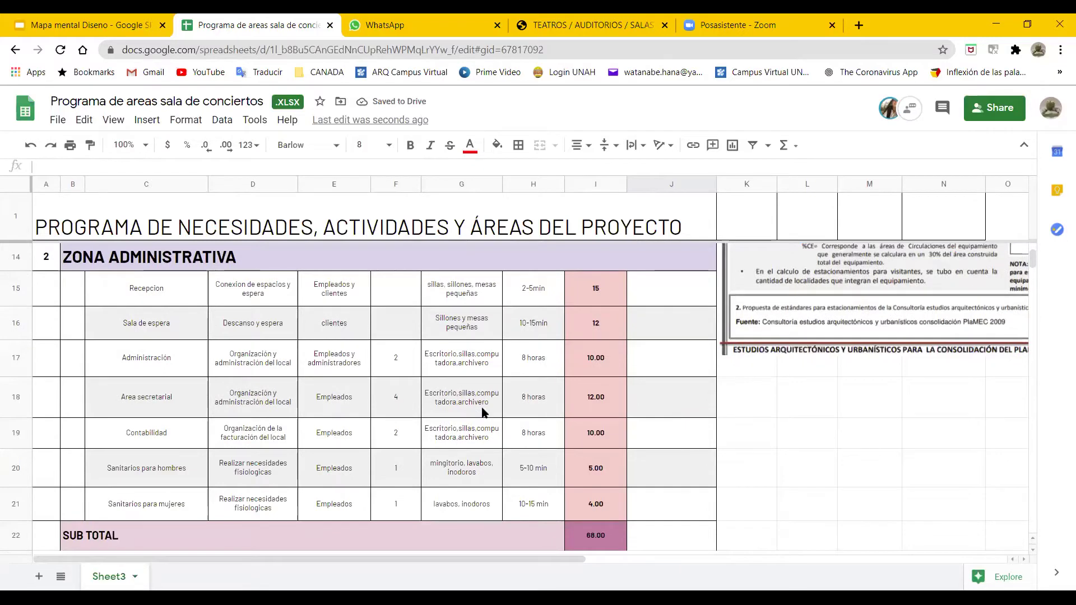
Replace the observation for Estacionamiento y áreas verdes with "1 x cada 20m2 metroplan".
{"action": "scroll", "coordinate": [505, 409], "scroll_direction": "up", "scroll_amount": 4}
{"action": "key", "text": "Up"}
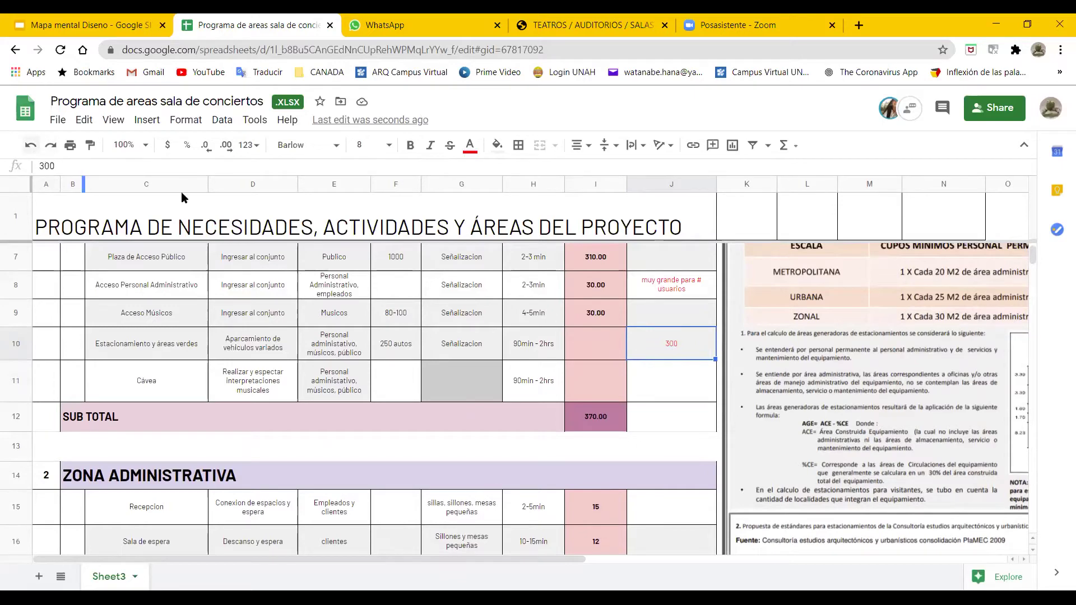
{"action": "type", "text": "1 x cada 20m2"}
{"action": "left_click", "coordinate": [137, 166]}
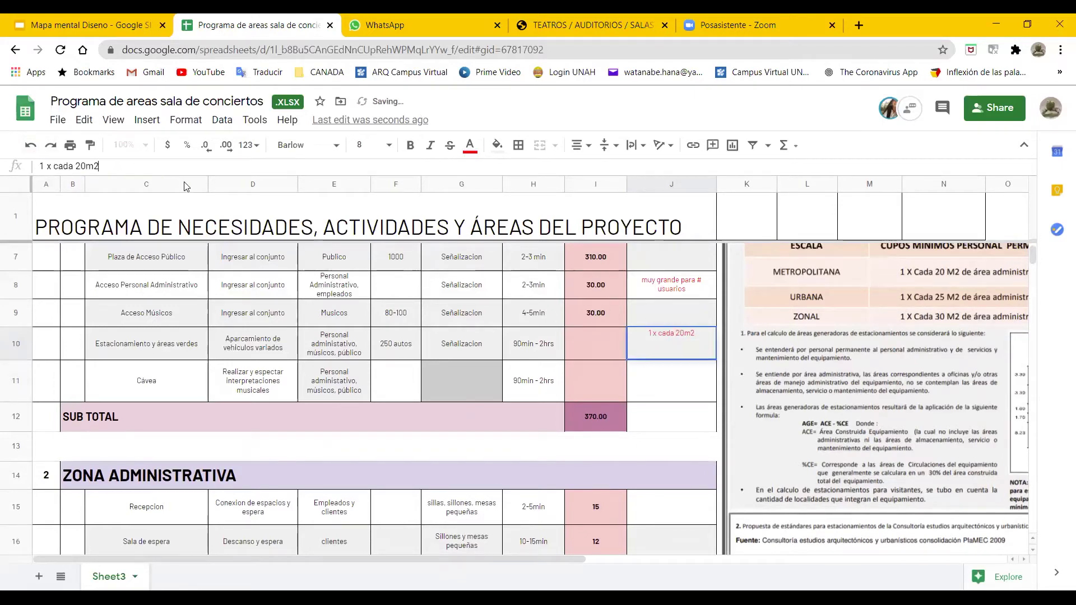
{"action": "type", "text": "metroplan"}
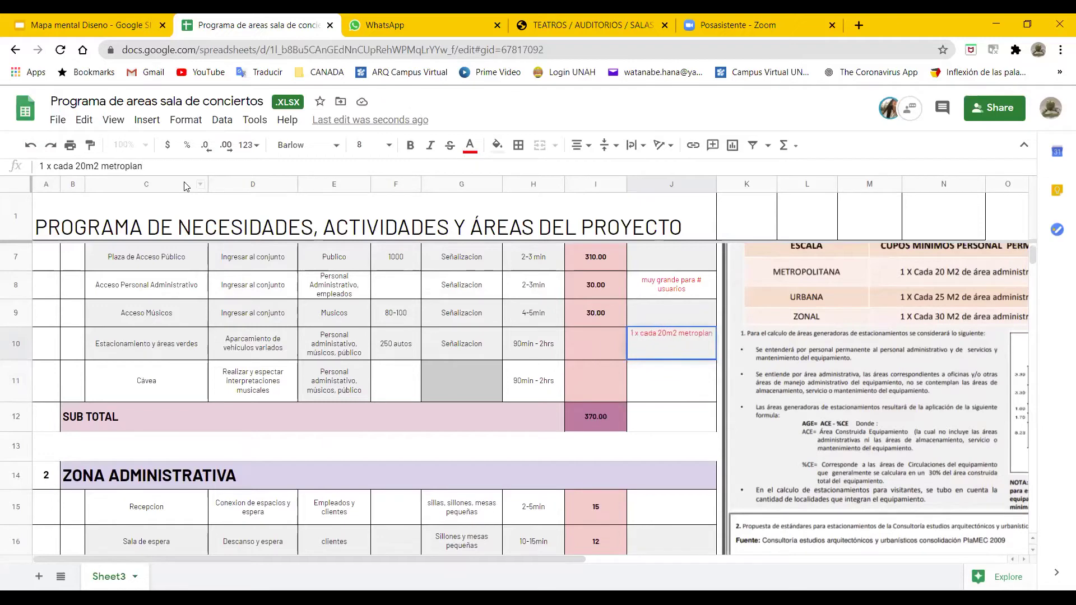
{"action": "key", "text": "Return"}
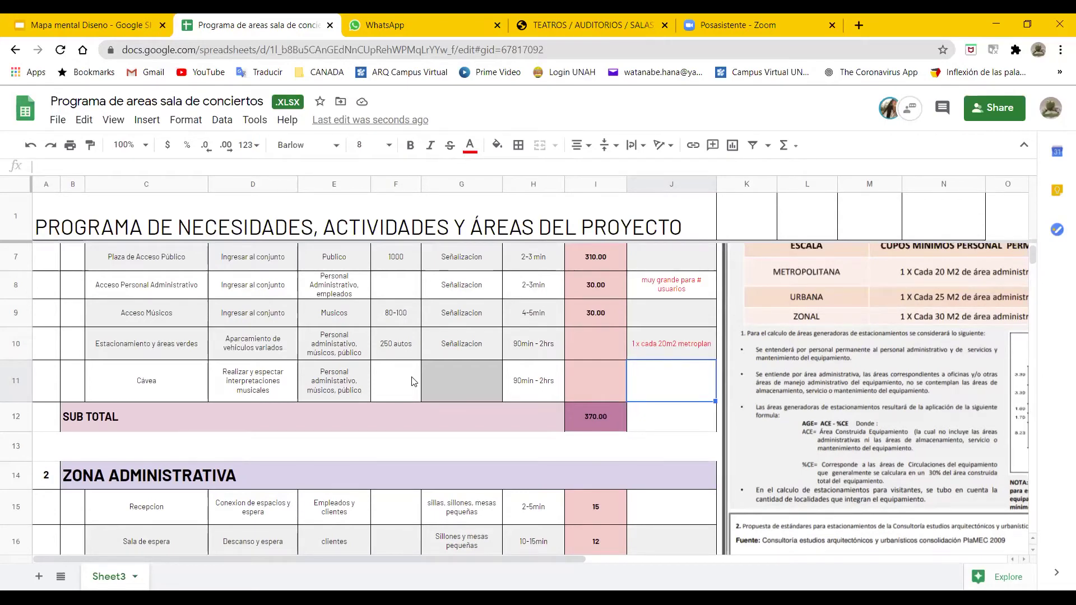
Review the spaces, users, furniture and areas listed under Zona Exterior and Zona Administrativa.
{"action": "scroll", "coordinate": [411, 381], "scroll_direction": "down", "scroll_amount": 3}
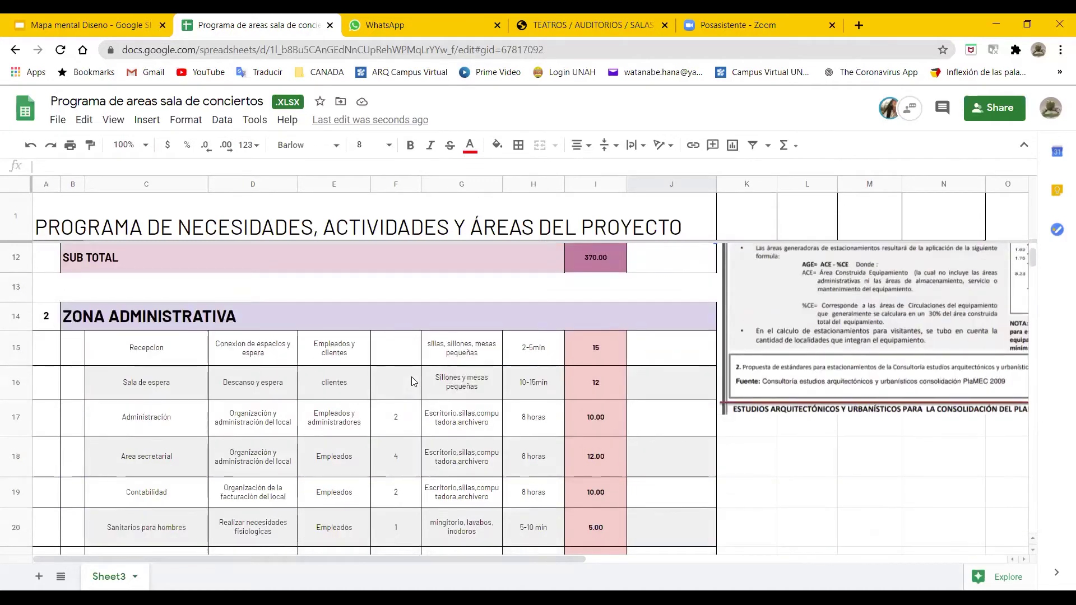
{"action": "scroll", "coordinate": [412, 382], "scroll_direction": "down", "scroll_amount": 1}
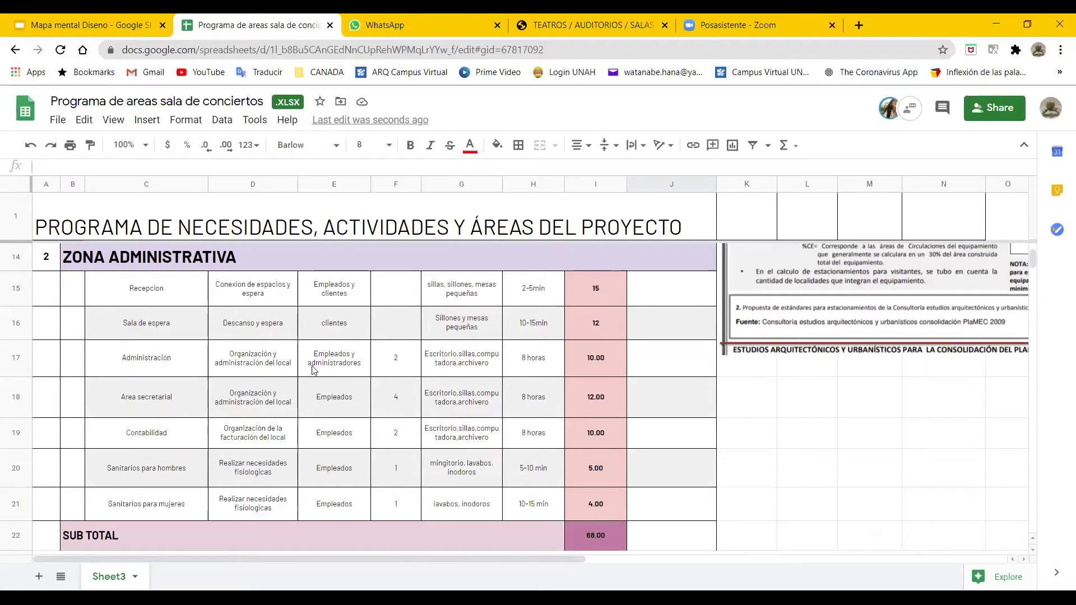
{"action": "scroll", "coordinate": [548, 430], "scroll_direction": "down", "scroll_amount": 2}
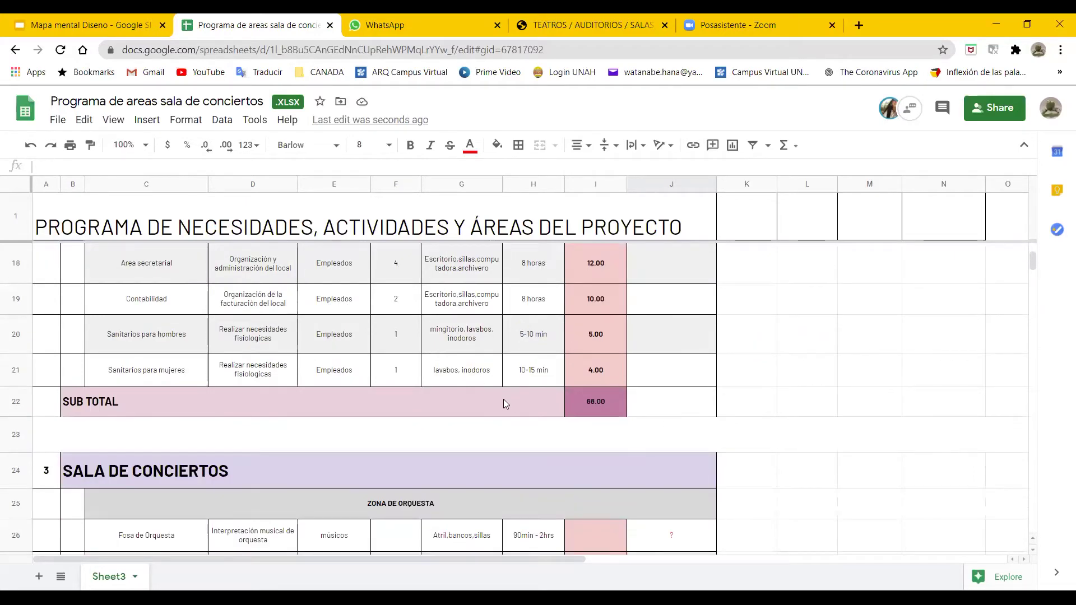
{"action": "scroll", "coordinate": [503, 399], "scroll_direction": "up", "scroll_amount": 2}
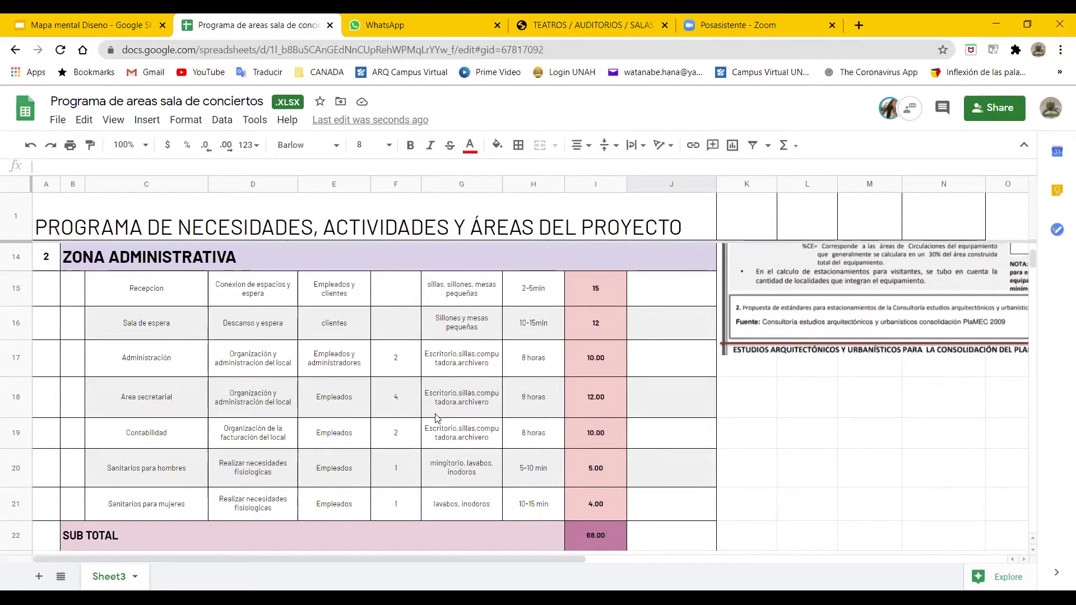
{"action": "scroll", "coordinate": [436, 417], "scroll_direction": "up", "scroll_amount": 8}
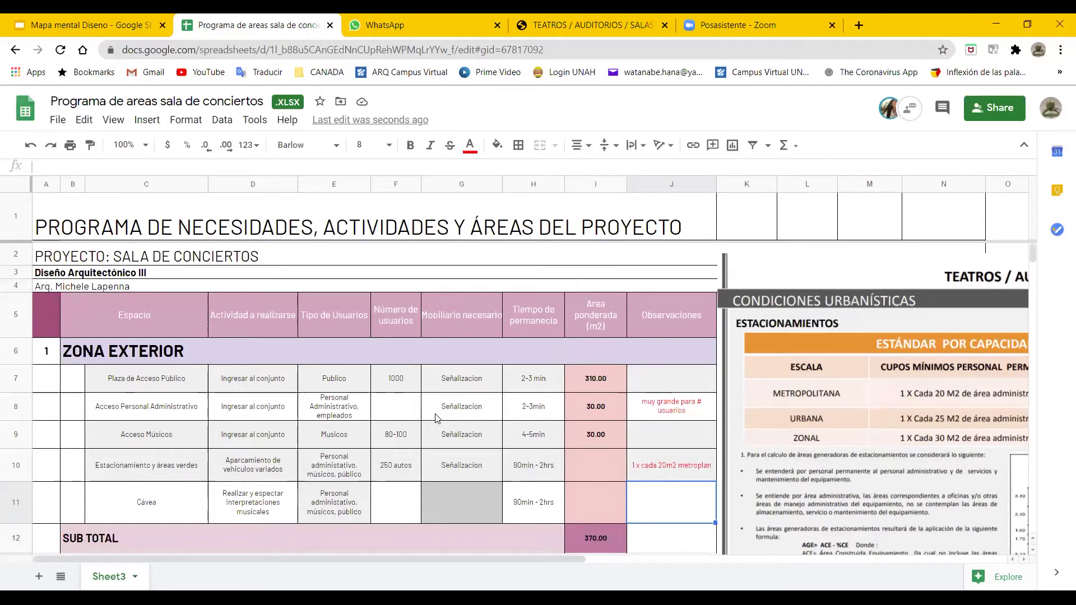
{"action": "scroll", "coordinate": [436, 418], "scroll_direction": "down", "scroll_amount": 1}
{"action": "scroll", "coordinate": [436, 418], "scroll_direction": "down", "scroll_amount": 1}
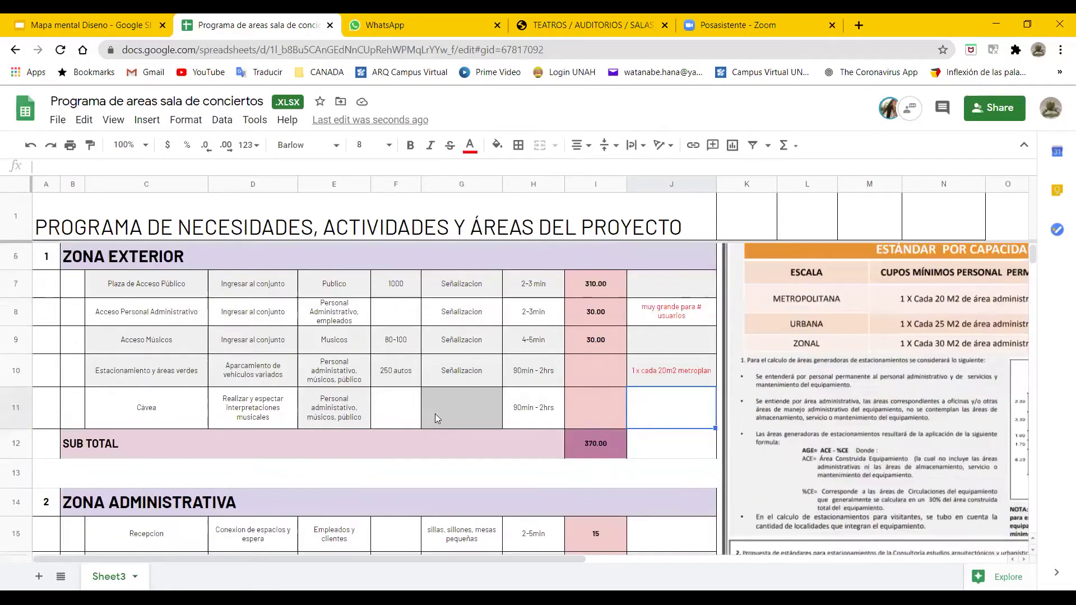
{"action": "scroll", "coordinate": [436, 417], "scroll_direction": "down", "scroll_amount": 4}
{"action": "scroll", "coordinate": [436, 417], "scroll_direction": "down", "scroll_amount": 2}
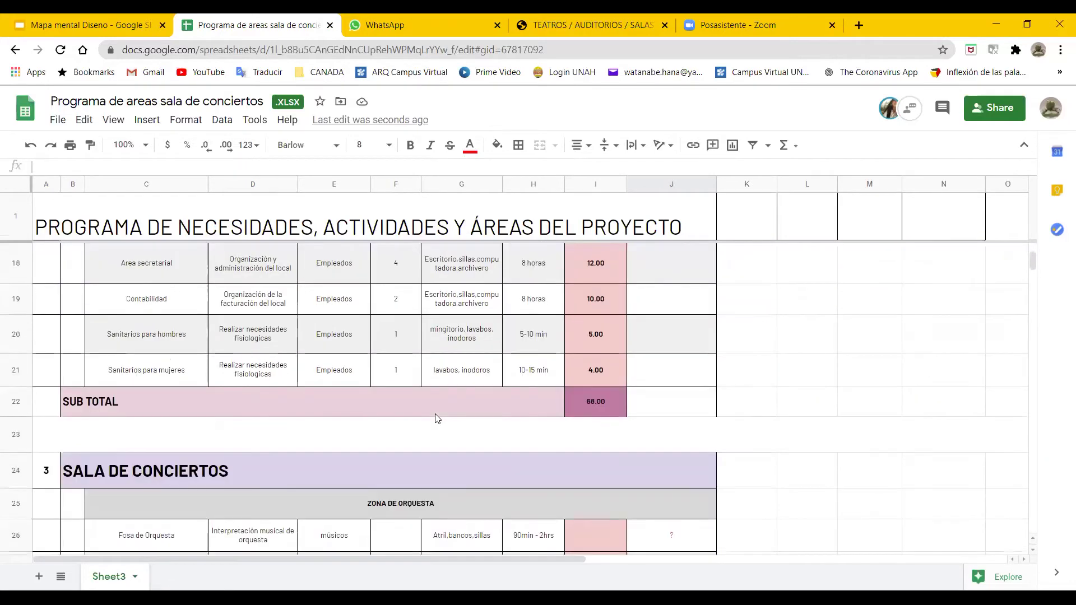
Replace the observation for Fosa de Orquesta under Sala de Conciertos with "tranformable".
{"action": "scroll", "coordinate": [436, 418], "scroll_direction": "down", "scroll_amount": 1}
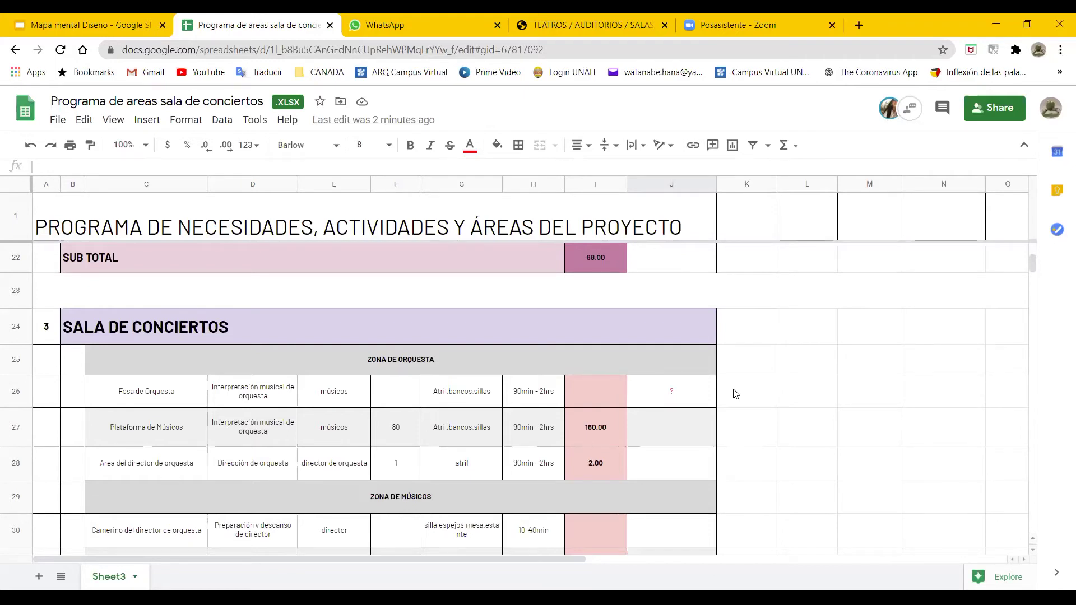
{"action": "left_click", "coordinate": [121, 431]}
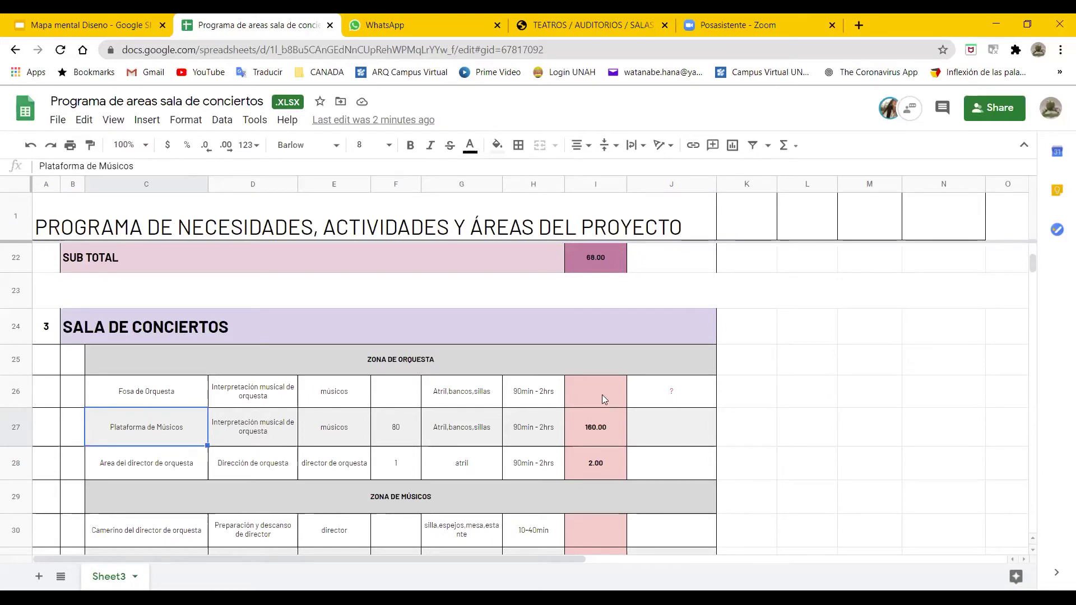
{"action": "left_click", "coordinate": [671, 397]}
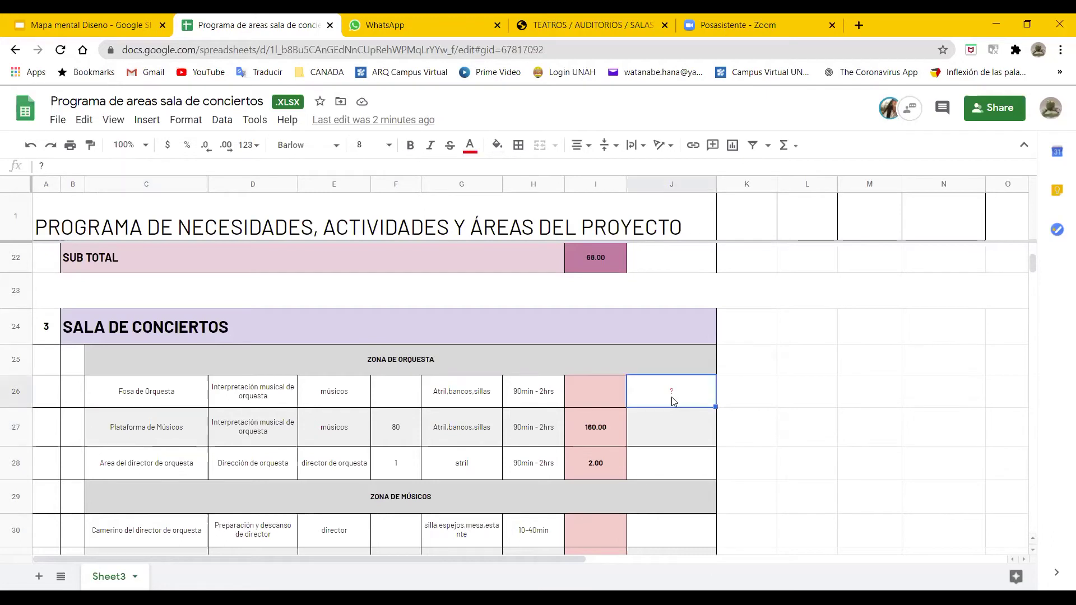
{"action": "type", "text": "tranformable"}
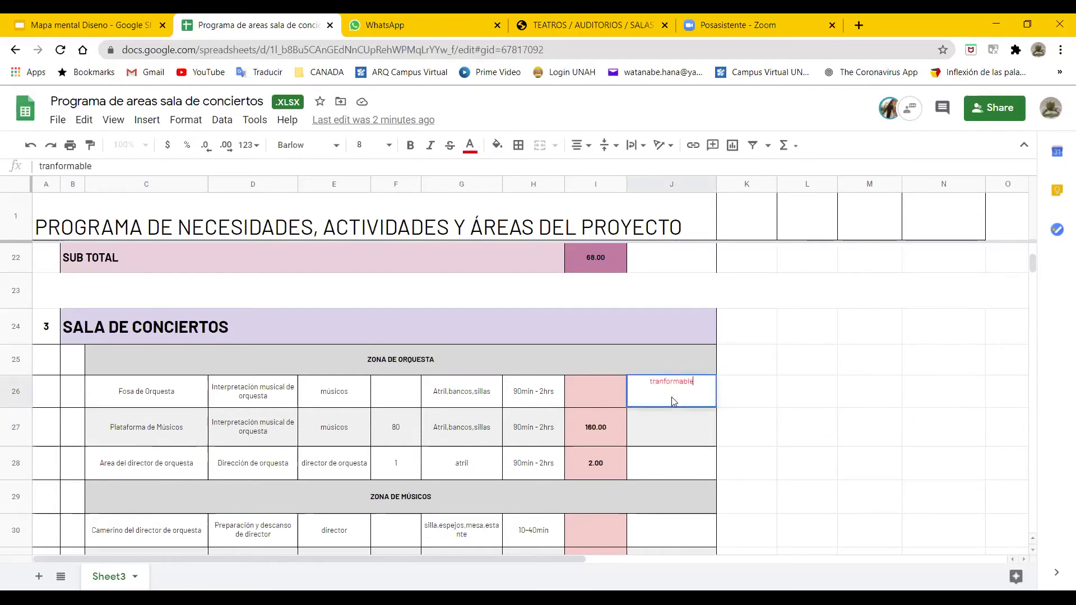
{"action": "key", "text": "Return"}
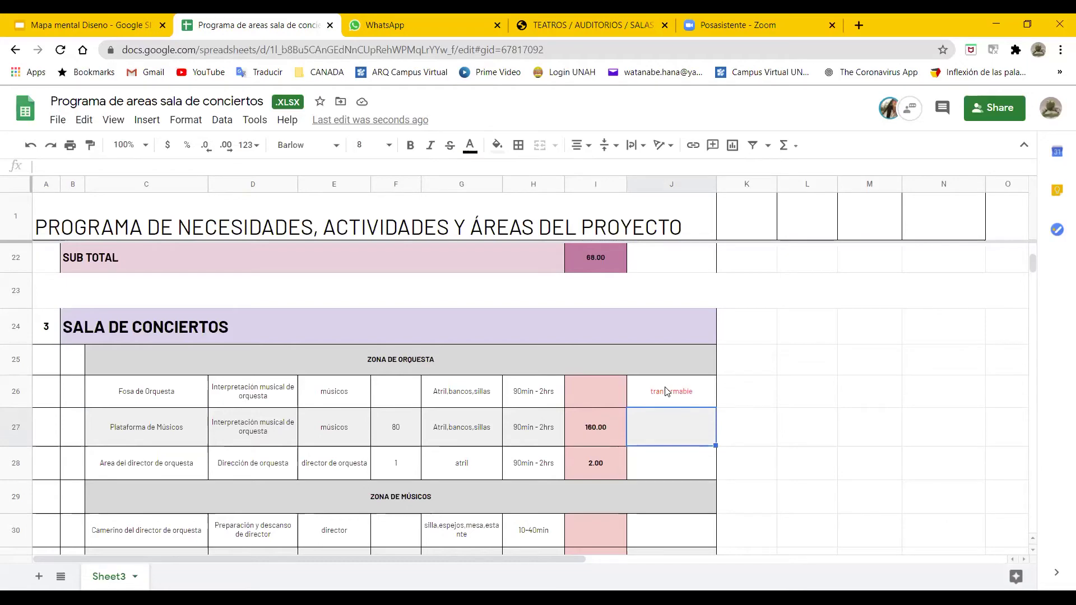
Review the Sala de Conciertos zones for orchestra, musicians and seating, continuing to the start of the Cávea section.
{"action": "scroll", "coordinate": [667, 392], "scroll_direction": "down", "scroll_amount": 2}
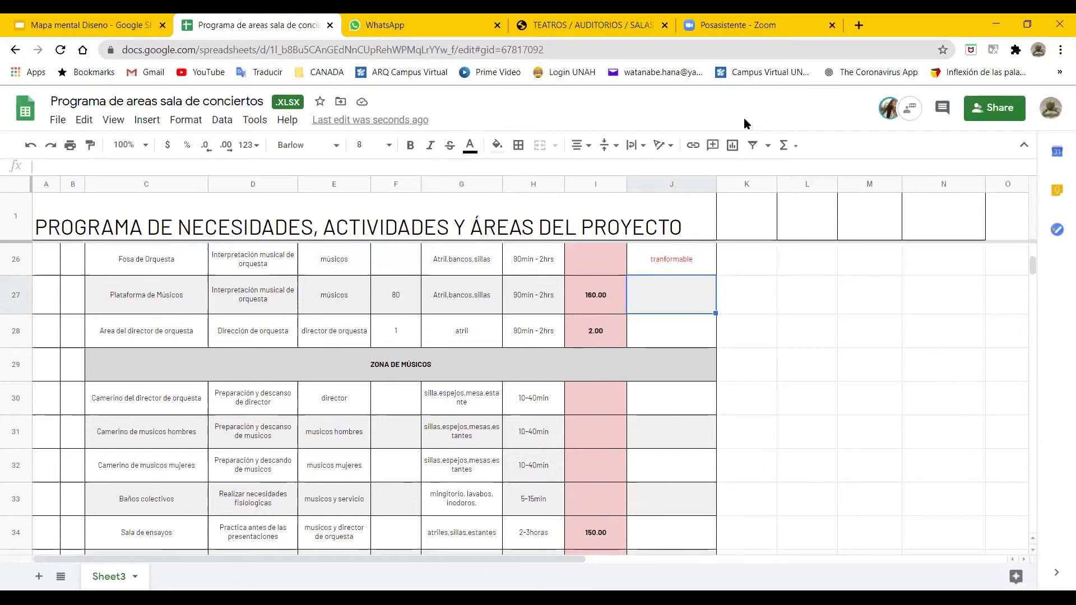
{"action": "scroll", "coordinate": [663, 277], "scroll_direction": "up", "scroll_amount": 2}
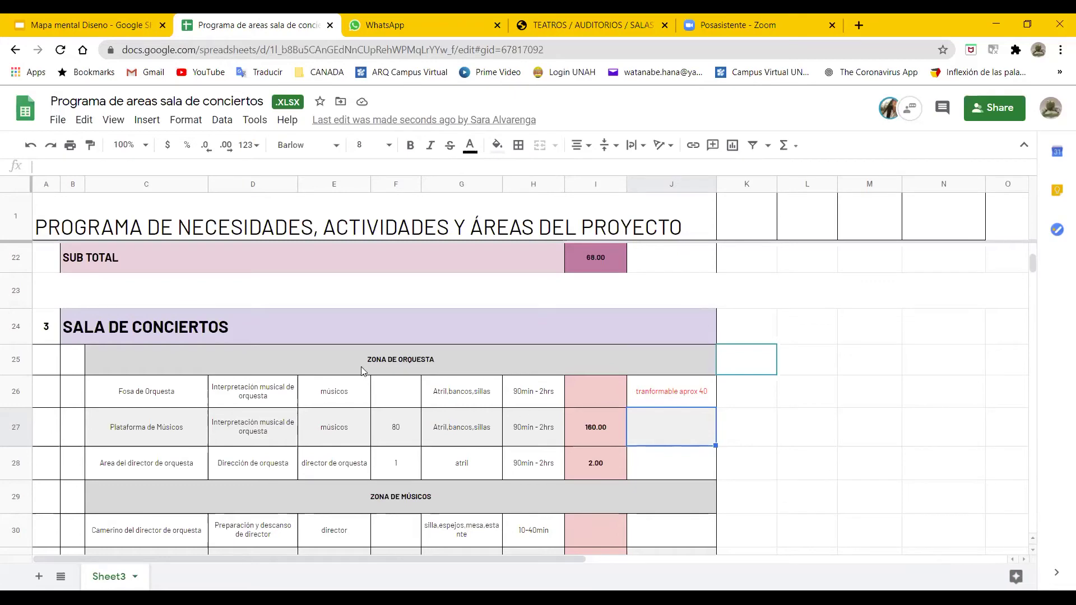
{"action": "scroll", "coordinate": [263, 352], "scroll_direction": "down", "scroll_amount": 7}
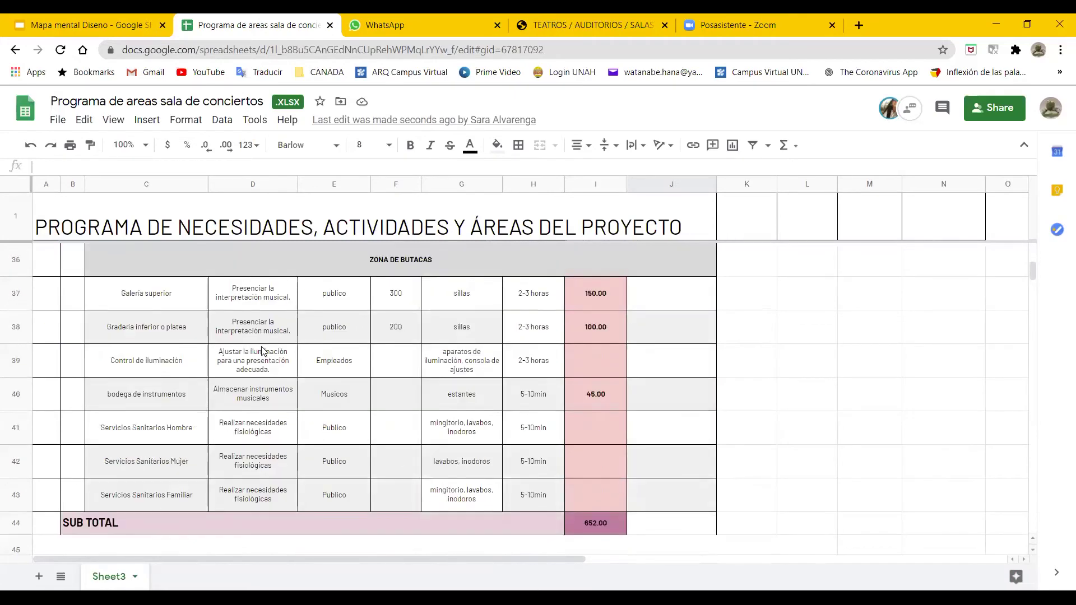
{"action": "scroll", "coordinate": [262, 351], "scroll_direction": "down", "scroll_amount": 2}
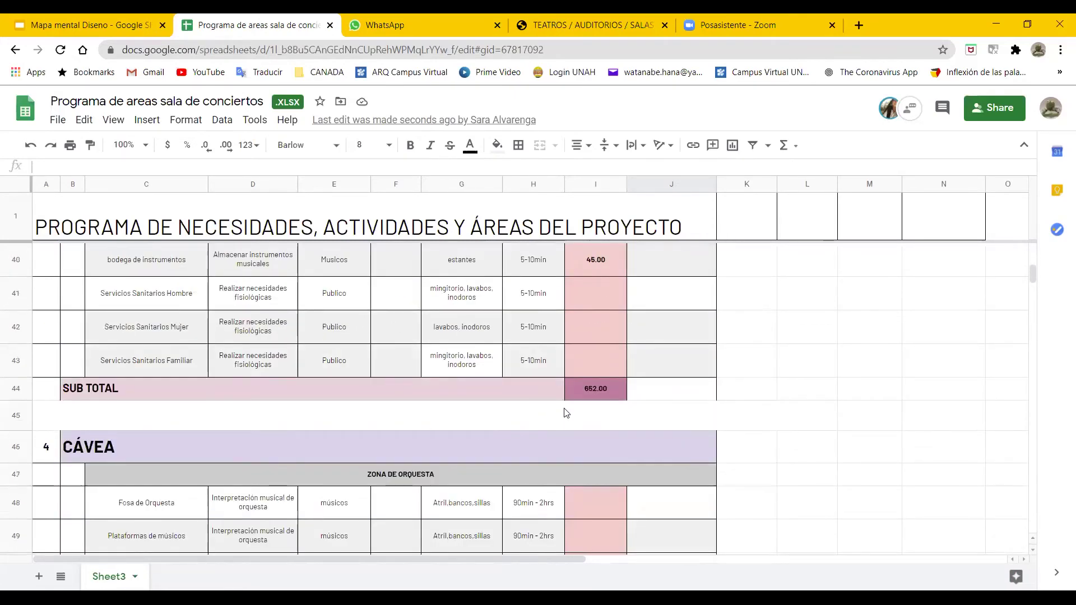
{"action": "scroll", "coordinate": [580, 403], "scroll_direction": "down", "scroll_amount": 2}
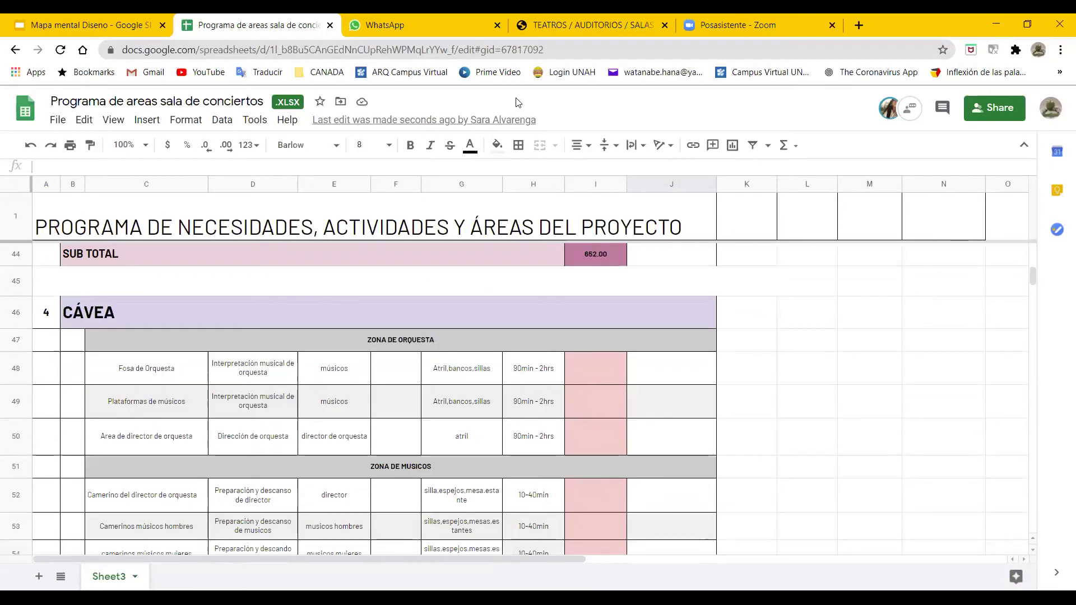
Switch to the Teatros / Auditorios / Salas de Concierto PDF and look through its classification and definitions page toward Condiciones Urbanísticas.
{"action": "left_click", "coordinate": [552, 34]}
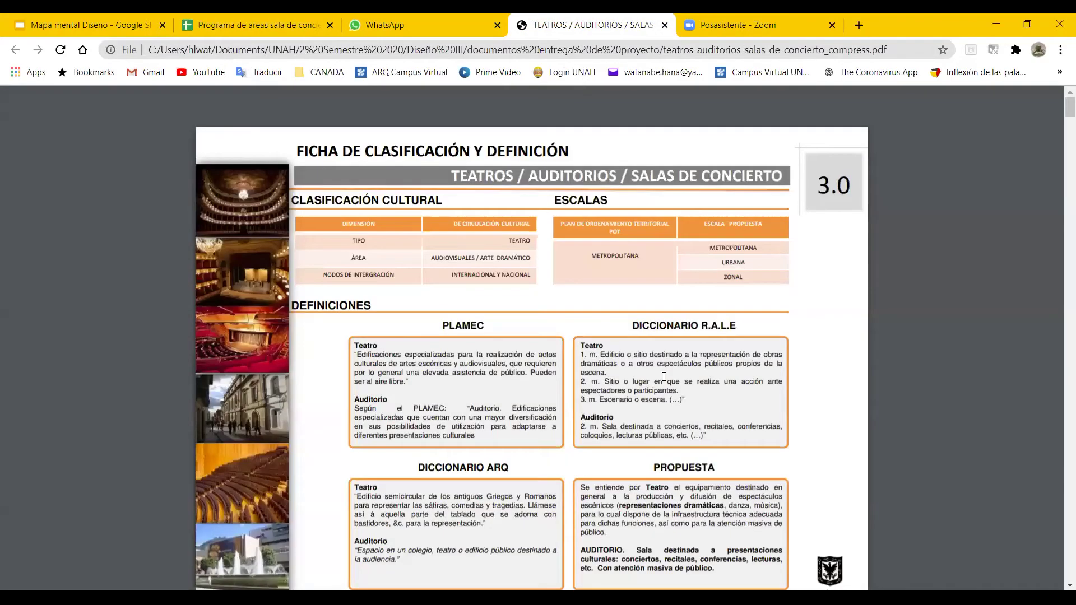
{"action": "scroll", "coordinate": [800, 380], "scroll_direction": "down", "scroll_amount": 2}
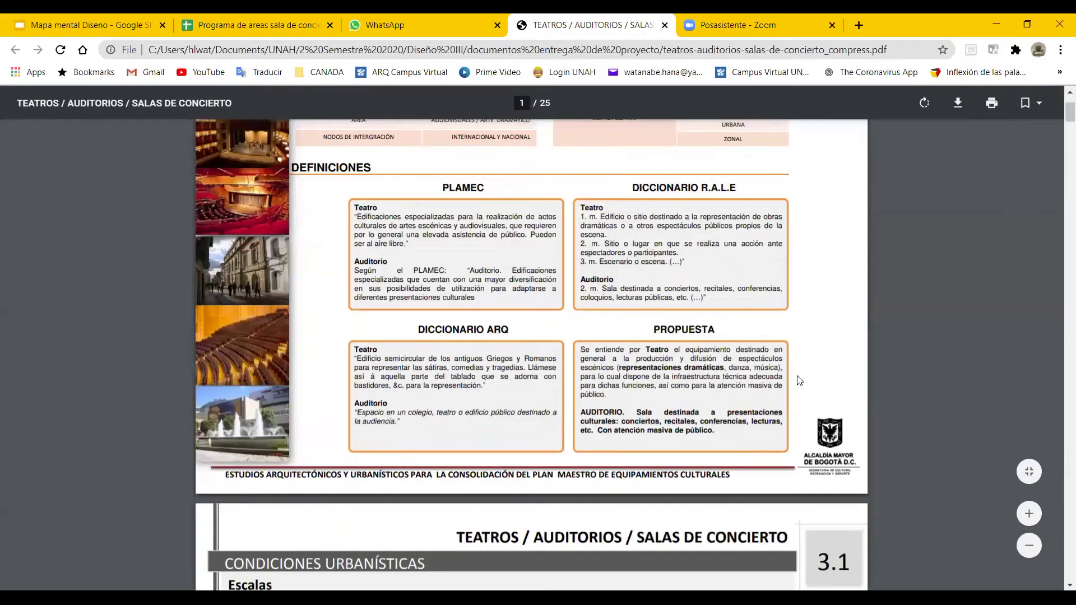
{"action": "scroll", "coordinate": [801, 379], "scroll_direction": "up", "scroll_amount": 1}
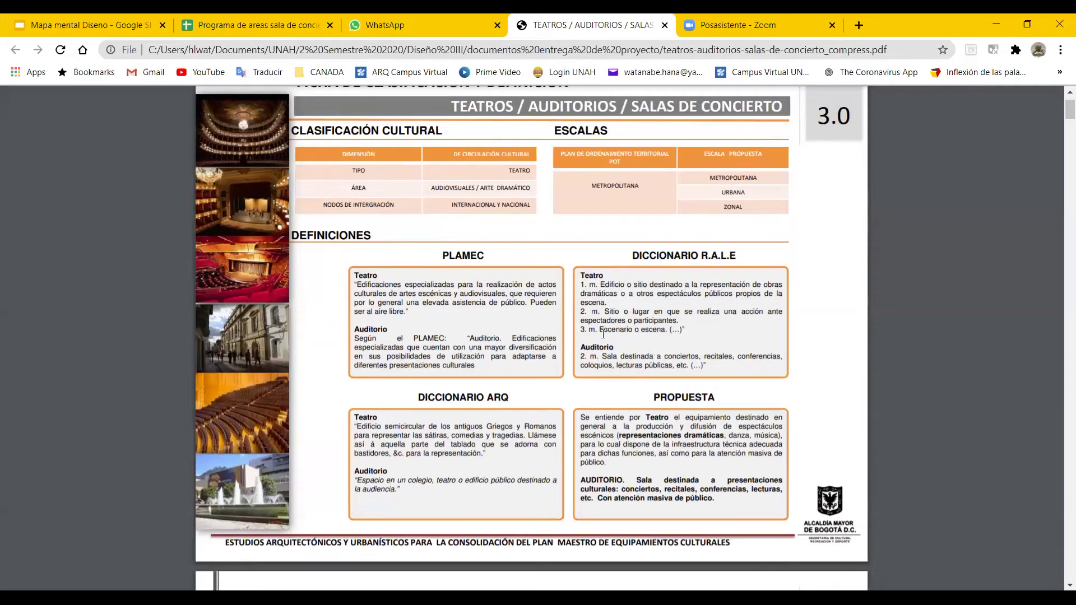
{"action": "scroll", "coordinate": [568, 271], "scroll_direction": "up", "scroll_amount": 1}
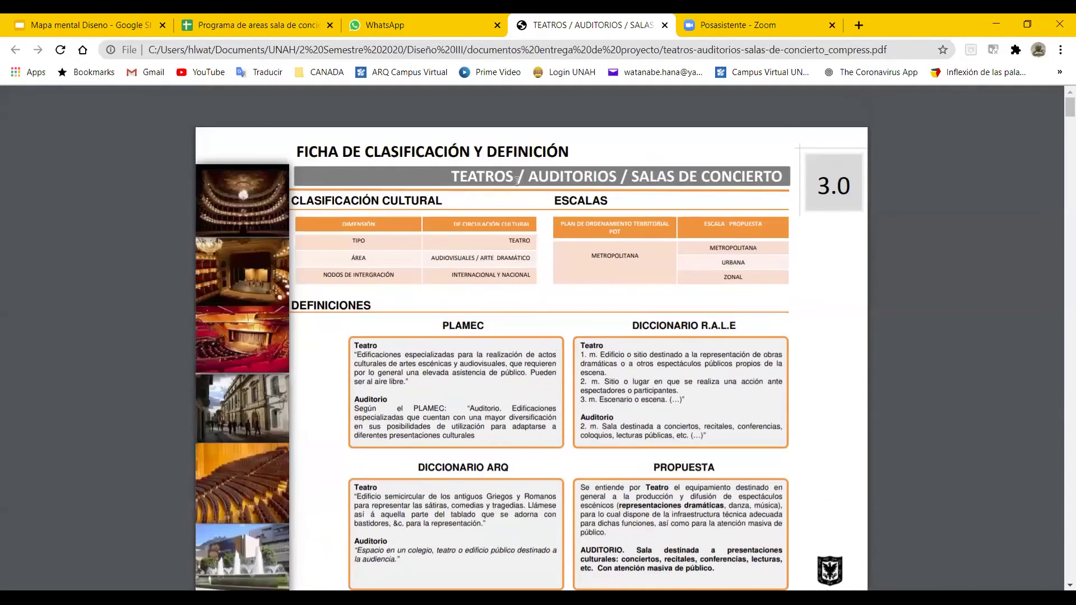
{"action": "scroll", "coordinate": [601, 392], "scroll_direction": "down", "scroll_amount": 8}
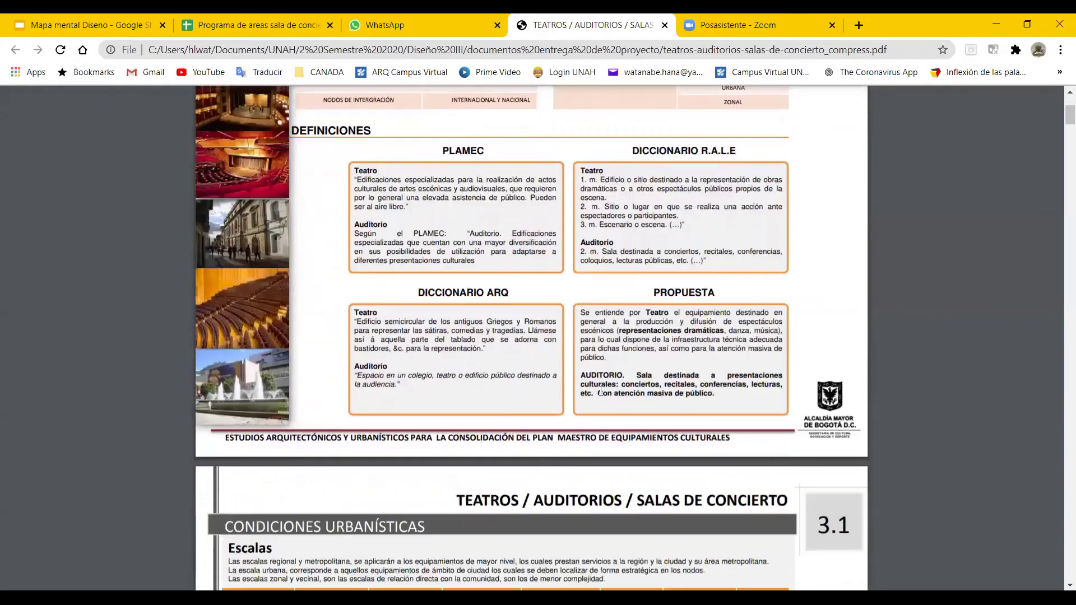